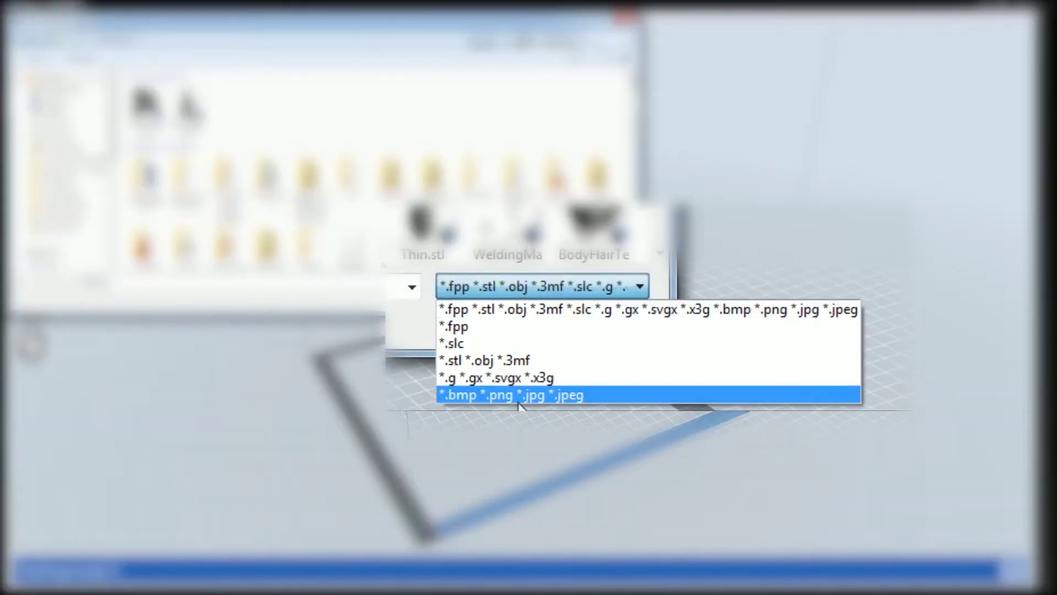
# Open the portrait .jpg photo in Convert image to stl and expand the thickness Mode list
pyautogui.click(485, 397)
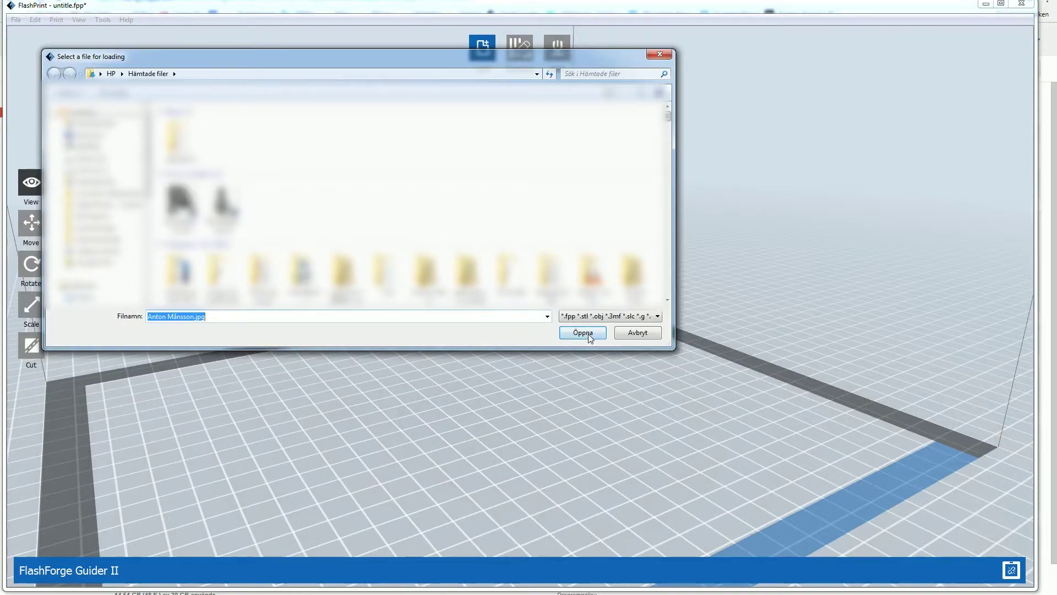
pyautogui.click(584, 332)
pyautogui.click(545, 275)
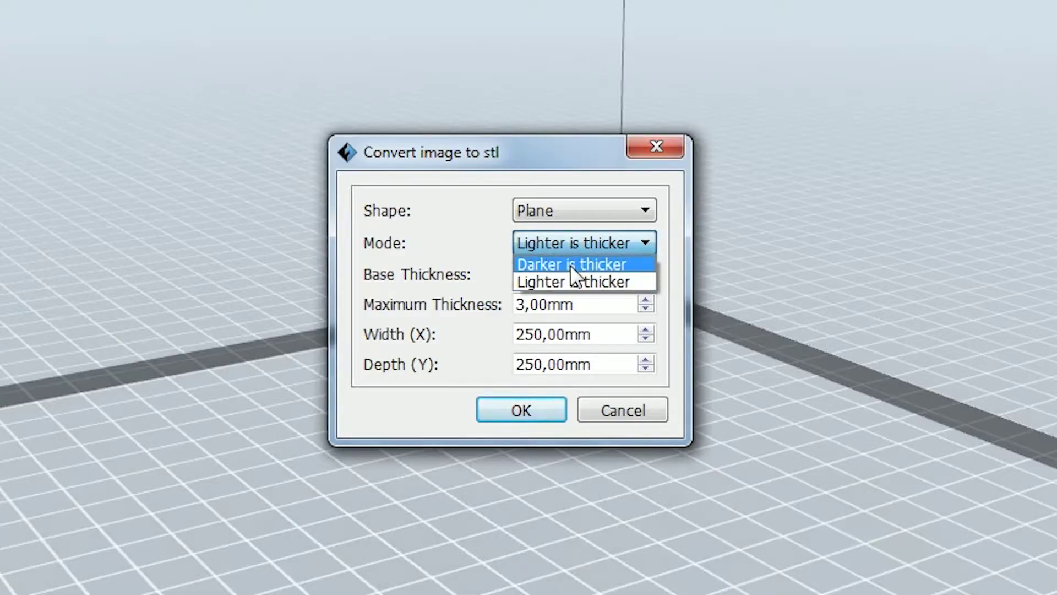
# Generate a darker-is-thicker plate with 1,50 mm base, 5,00 mm maximum, 70 mm width and depth
pyautogui.click(569, 265)
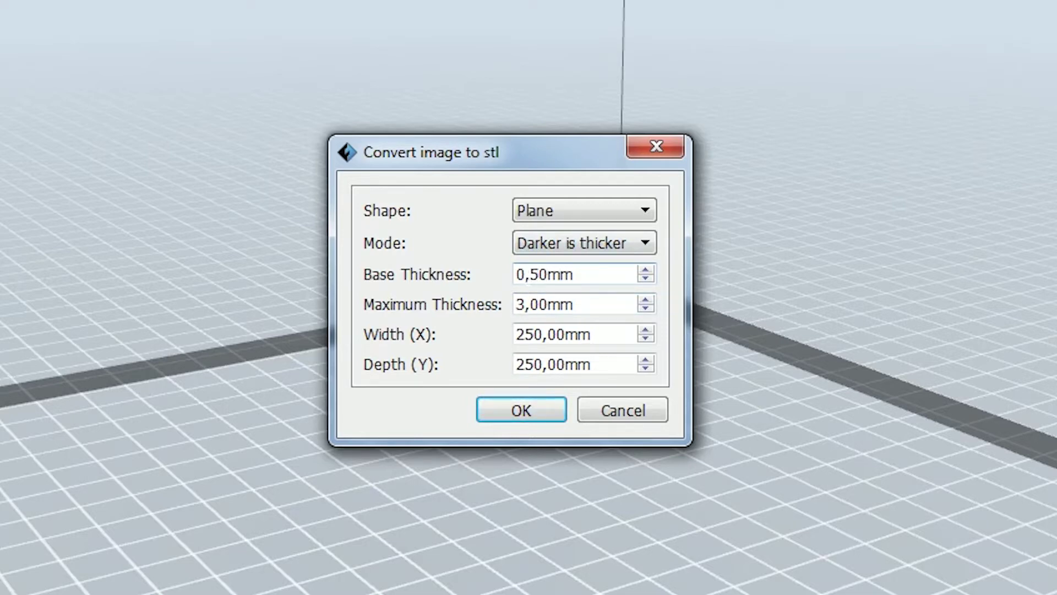
pyautogui.click(519, 302)
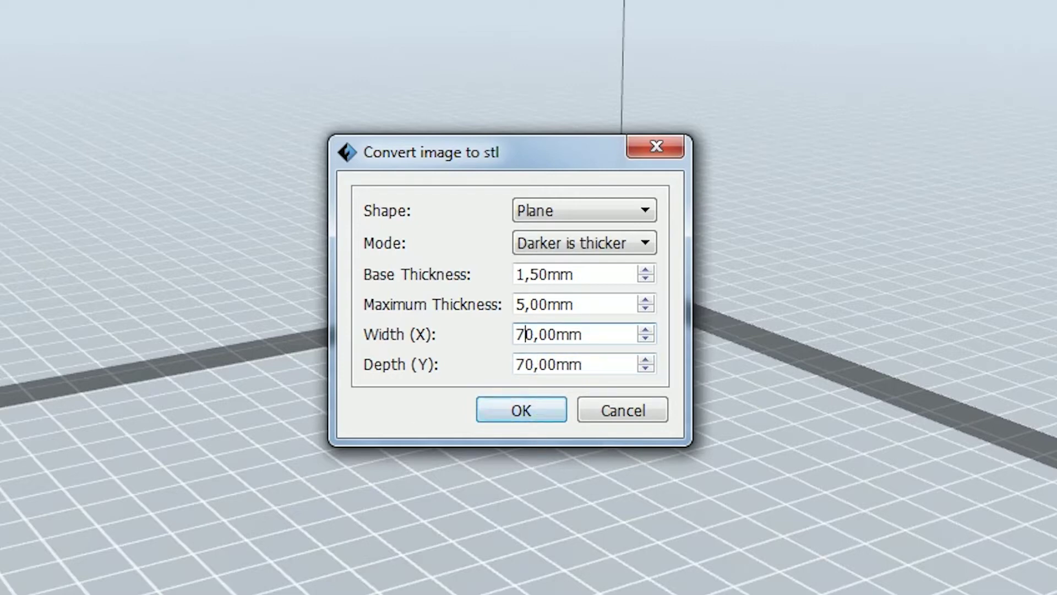
pyautogui.click(511, 410)
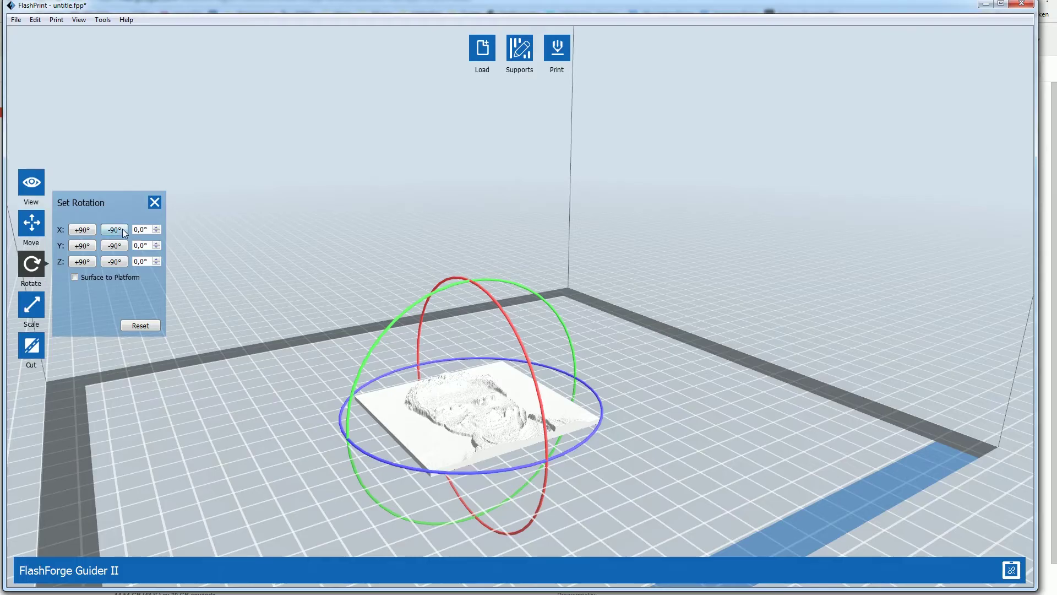
# Rotate the plate -90° about X so it stands upright, centred on the platform
pyautogui.click(118, 229)
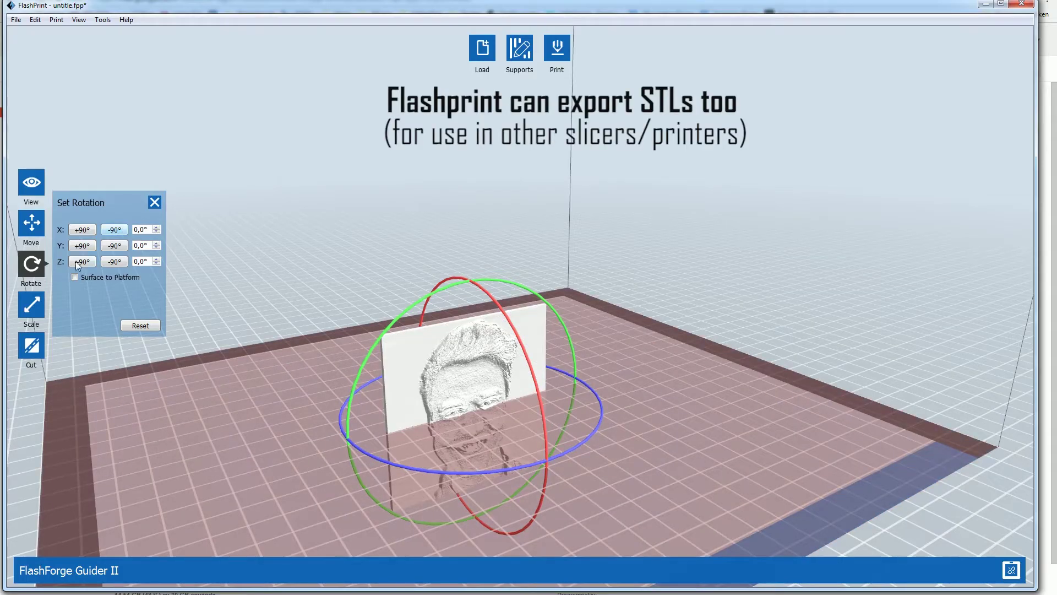
pyautogui.click(30, 222)
pyautogui.click(87, 298)
pyautogui.click(140, 298)
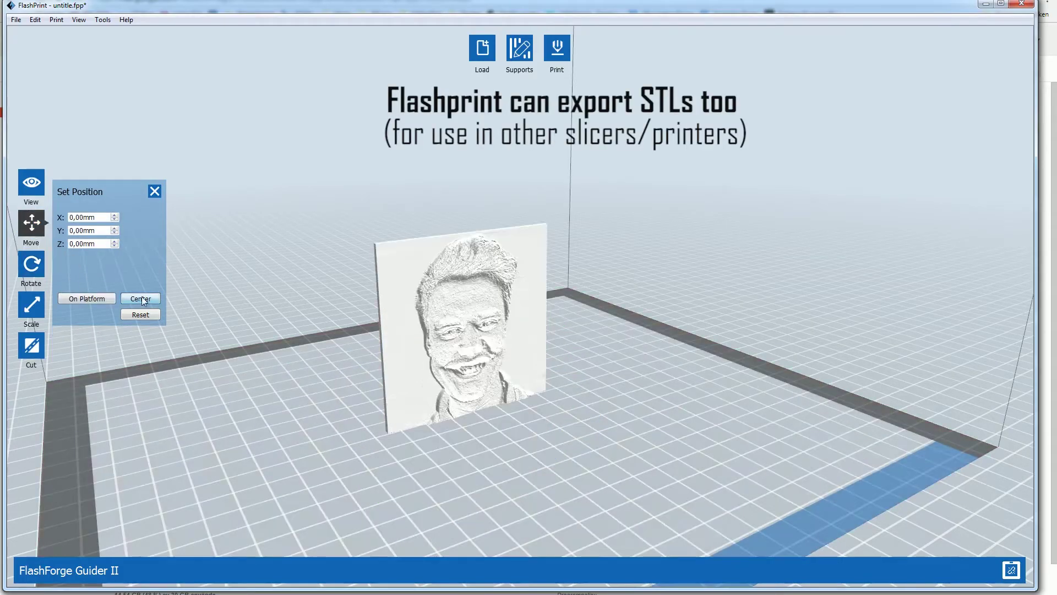
pyautogui.scroll(5, 593, 326)
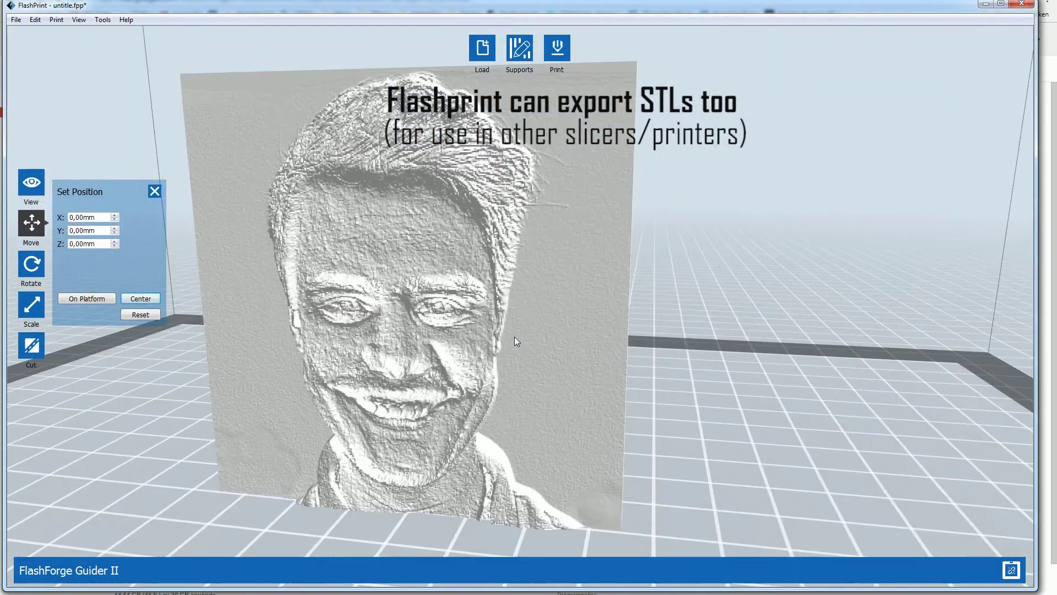
pyautogui.moveTo(514, 341)
pyautogui.mouseDown()
pyautogui.moveTo(543, 337)
pyautogui.moveTo(507, 335)
pyautogui.moveTo(562, 332)
pyautogui.moveTo(532, 336)
pyautogui.mouseUp()
# Set the machine type to FlashForge Inventor II
pyautogui.click(79, 20)
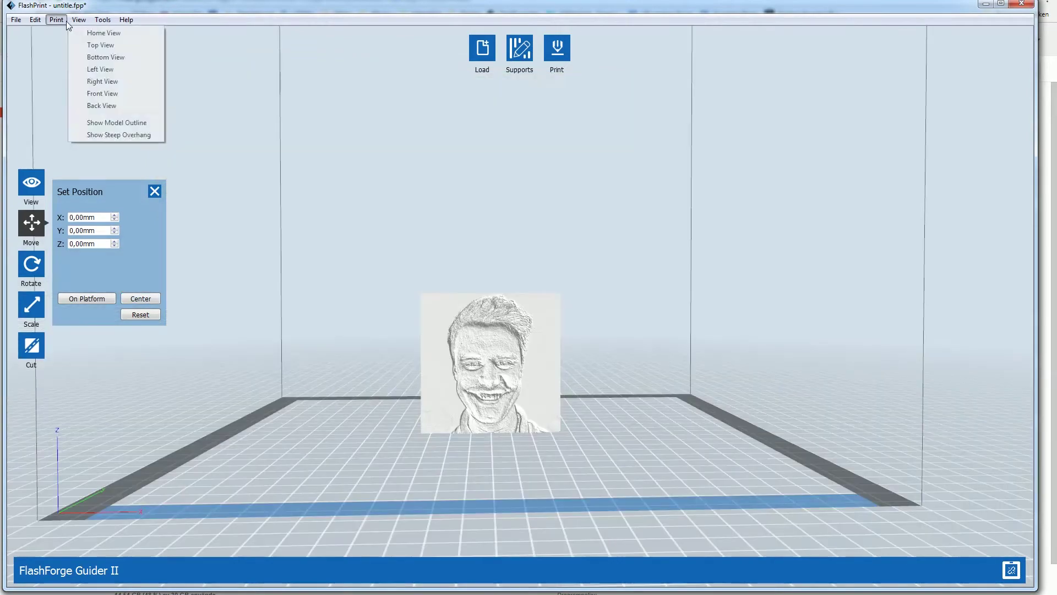
pyautogui.moveTo(94, 74)
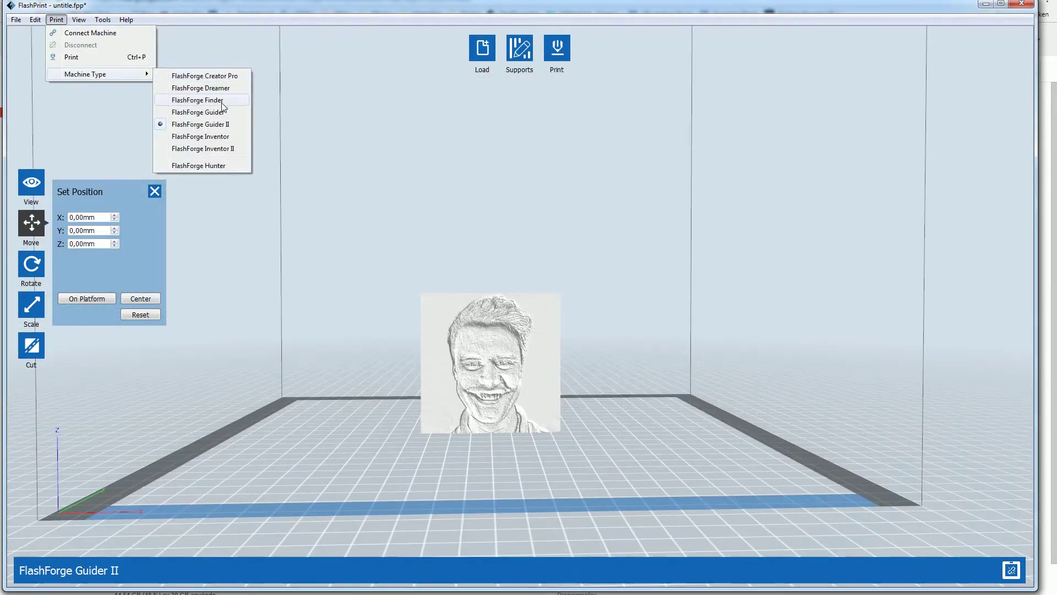
pyautogui.click(232, 148)
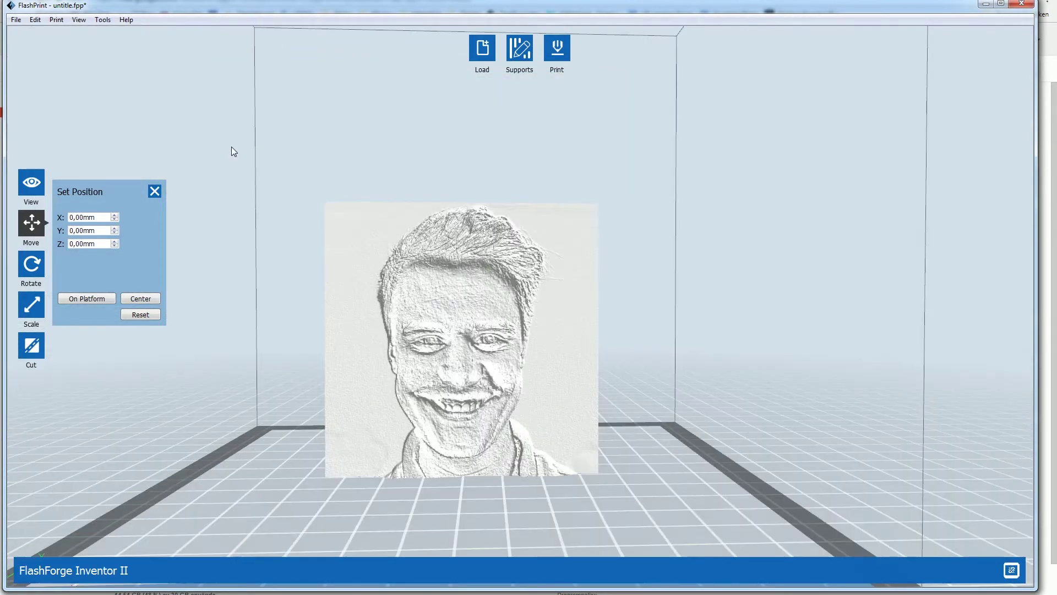
pyautogui.click(555, 48)
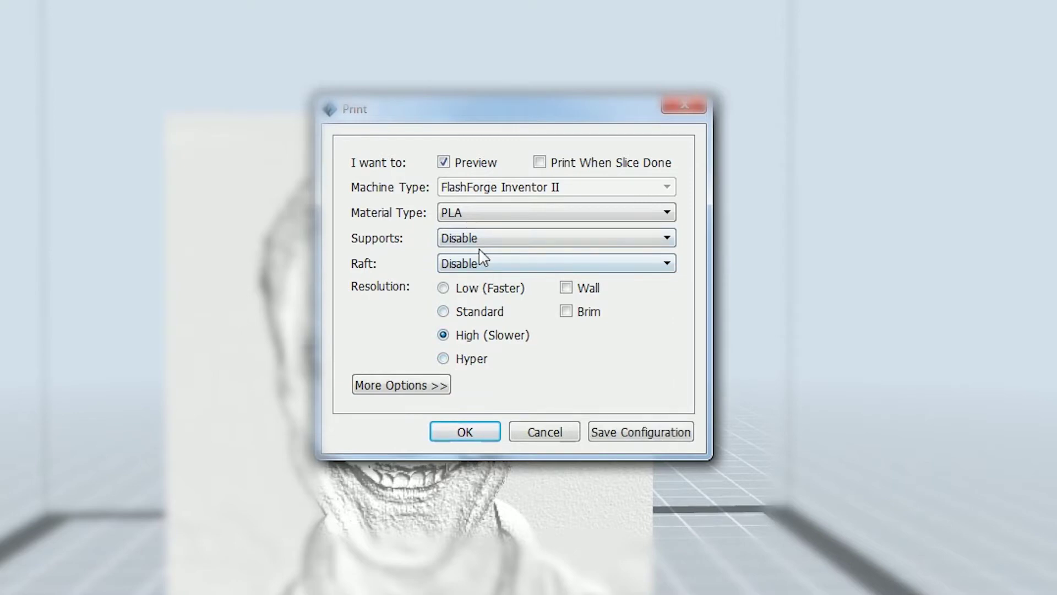
# Slice the plate in PLA with a raft enabled and the extruder at 225 °C
pyautogui.click(479, 265)
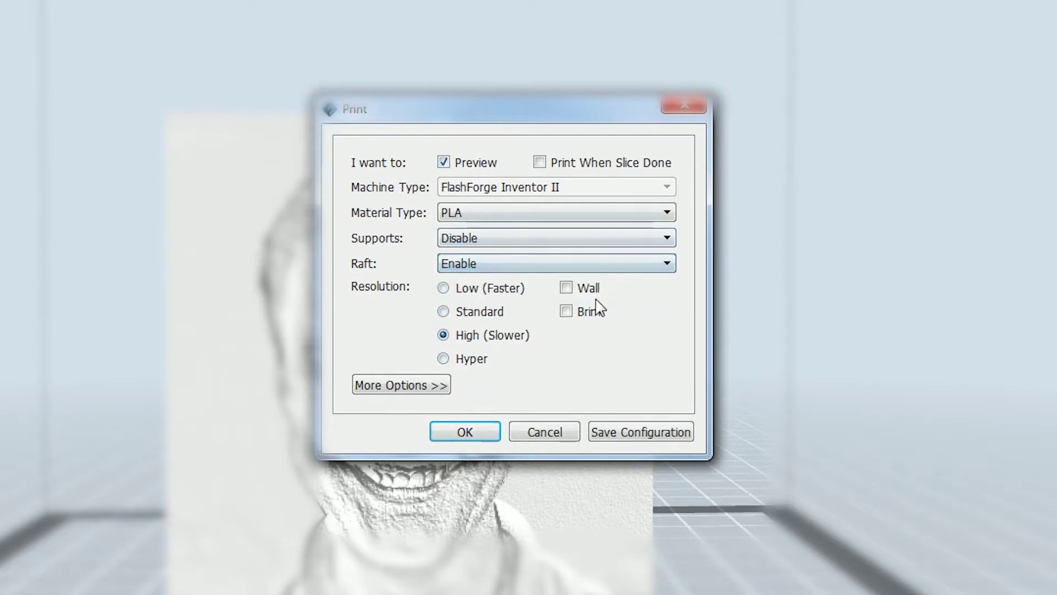
pyautogui.click(425, 387)
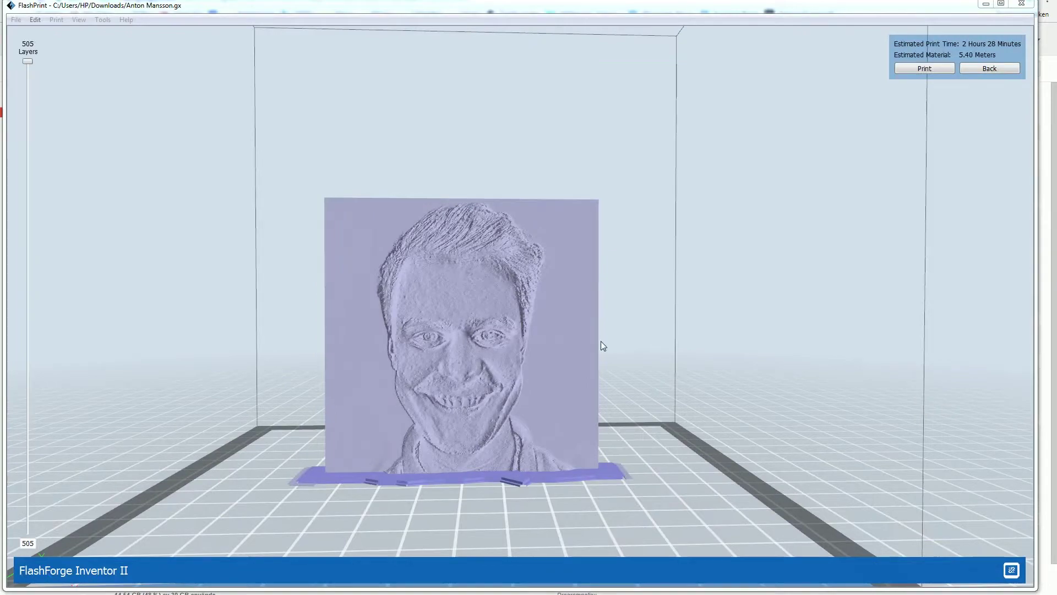
pyautogui.moveTo(603, 345)
pyautogui.mouseDown()
pyautogui.moveTo(670, 349)
pyautogui.moveTo(623, 349)
pyautogui.mouseUp()
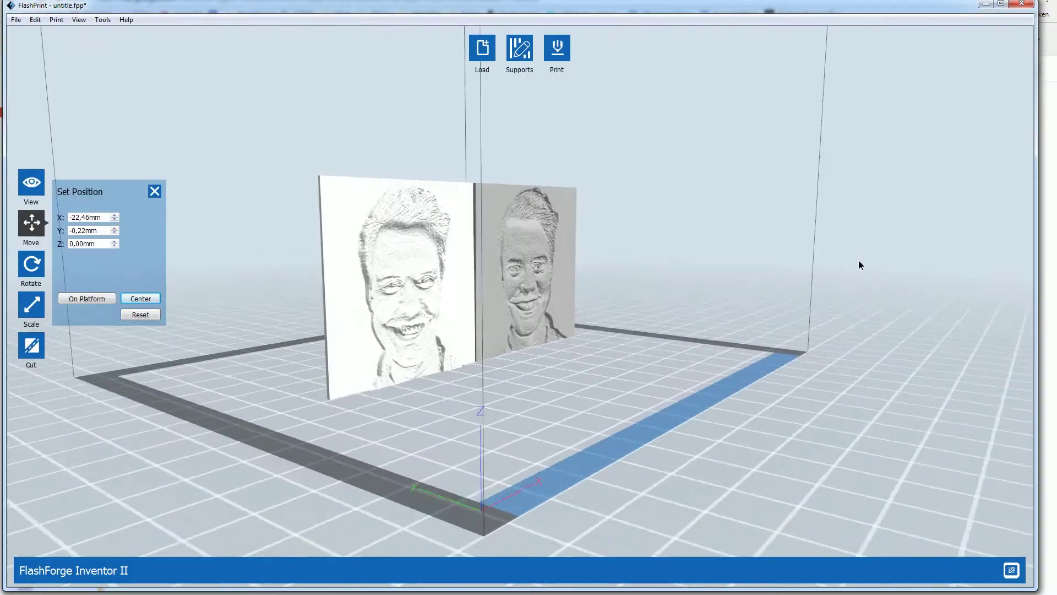
# Orbit and zoom the view to face both lithophane plates head-on
pyautogui.moveTo(858, 260); pyautogui.dragTo(590, 257)
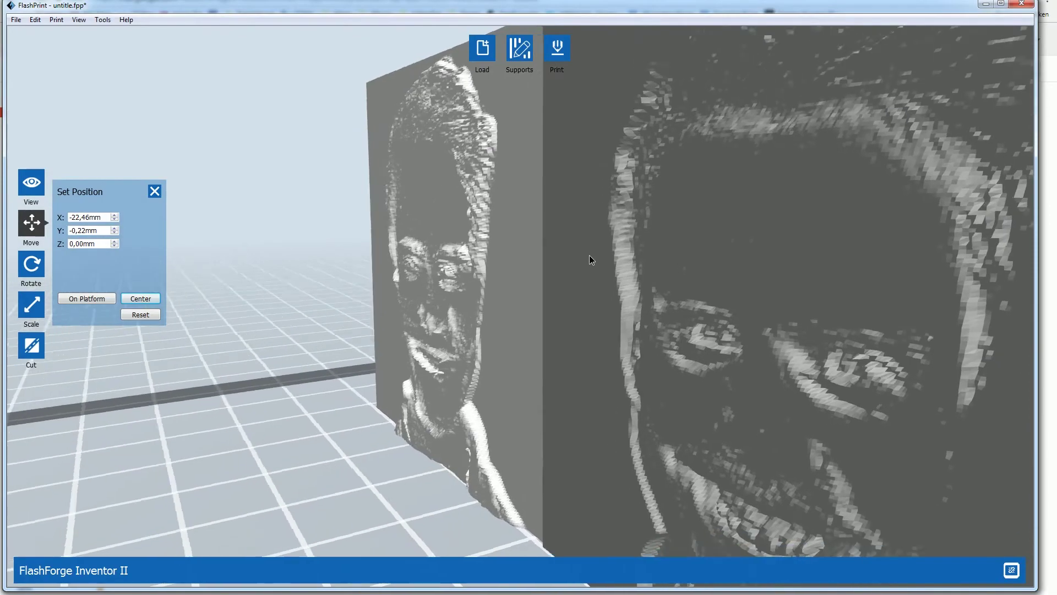
pyautogui.scroll(-10, 589, 259)
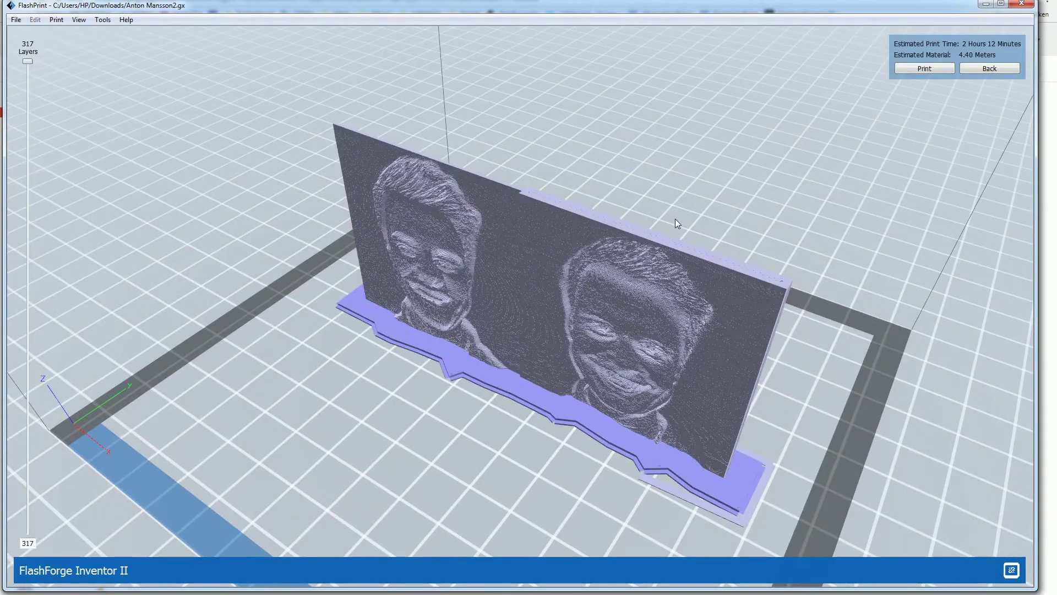
pyautogui.moveTo(675, 221); pyautogui.dragTo(738, 222)
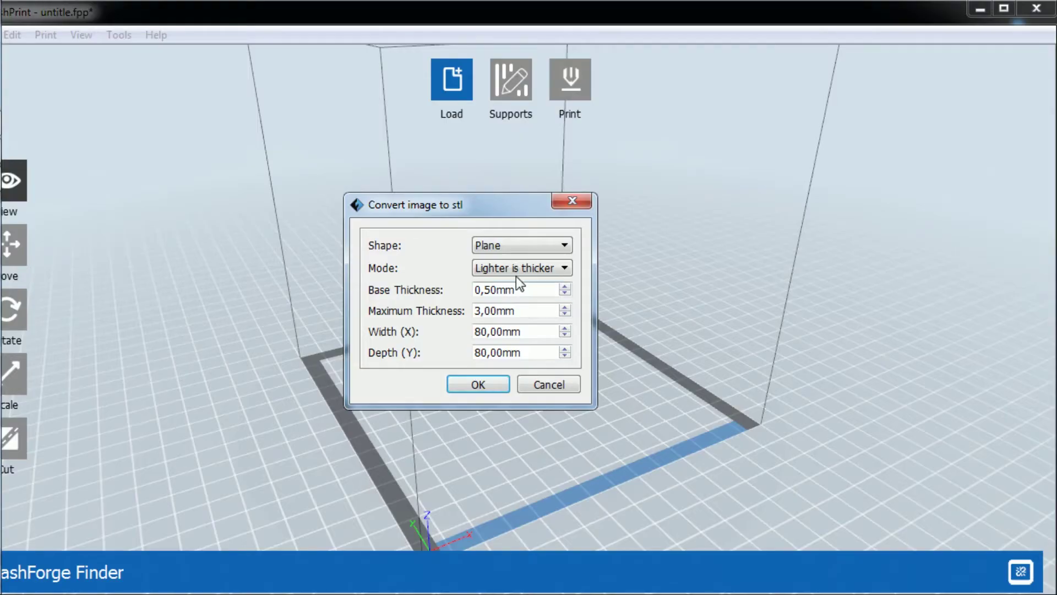
# Convert the photo into a Tube lithophane with 90 mm height, then inspect its carved face
pyautogui.click(512, 246)
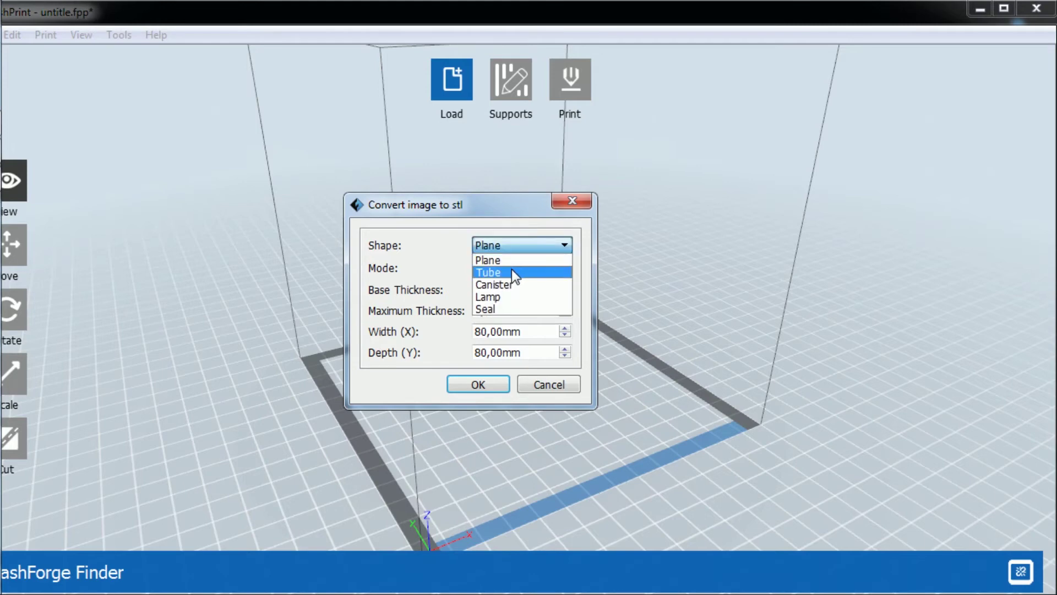
pyautogui.click(514, 273)
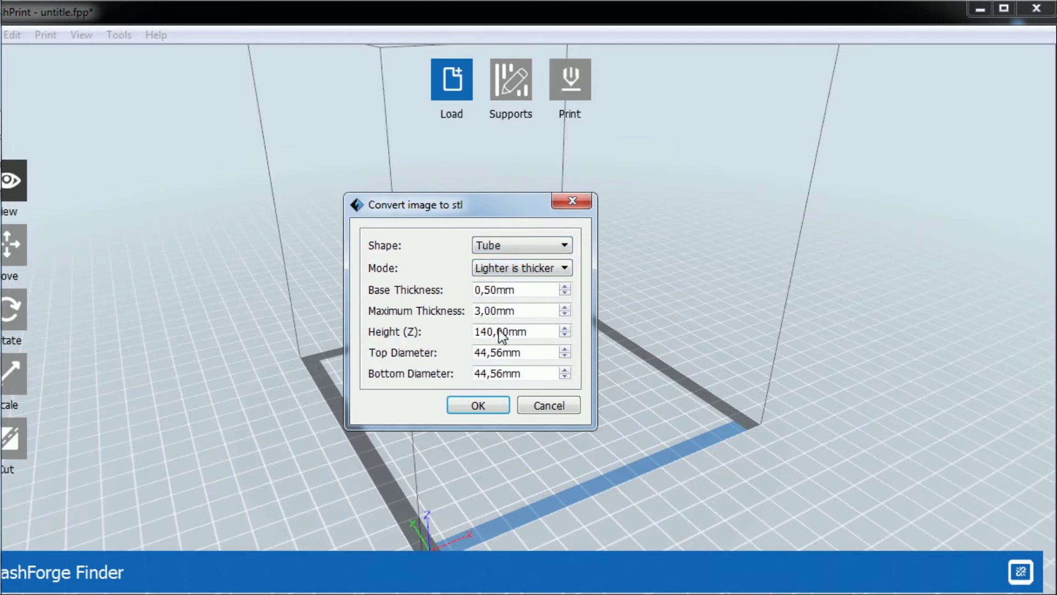
pyautogui.moveTo(487, 331); pyautogui.dragTo(475, 332)
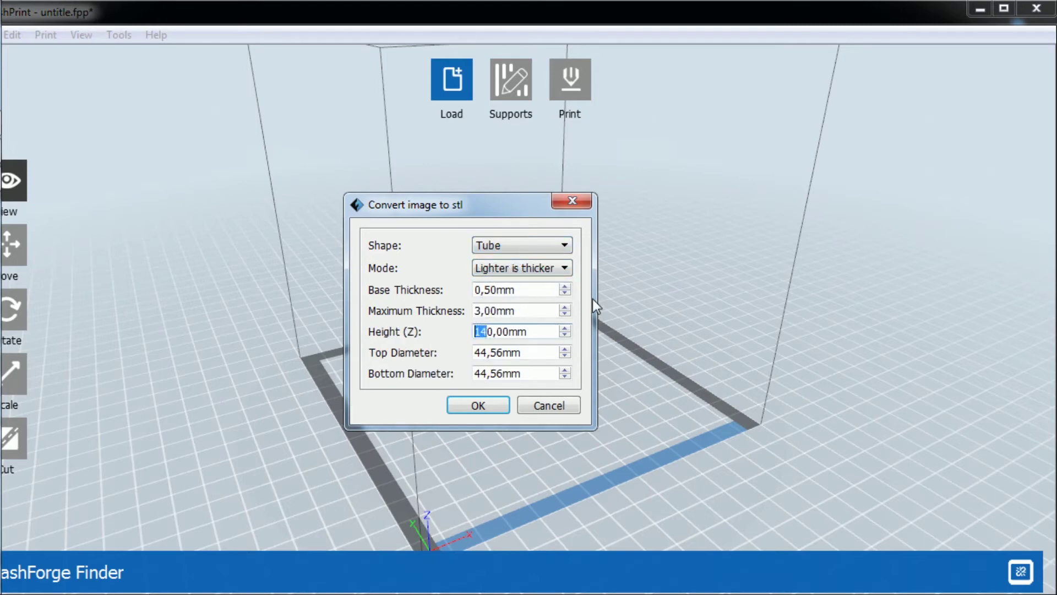
pyautogui.write('9')
pyautogui.click(488, 402)
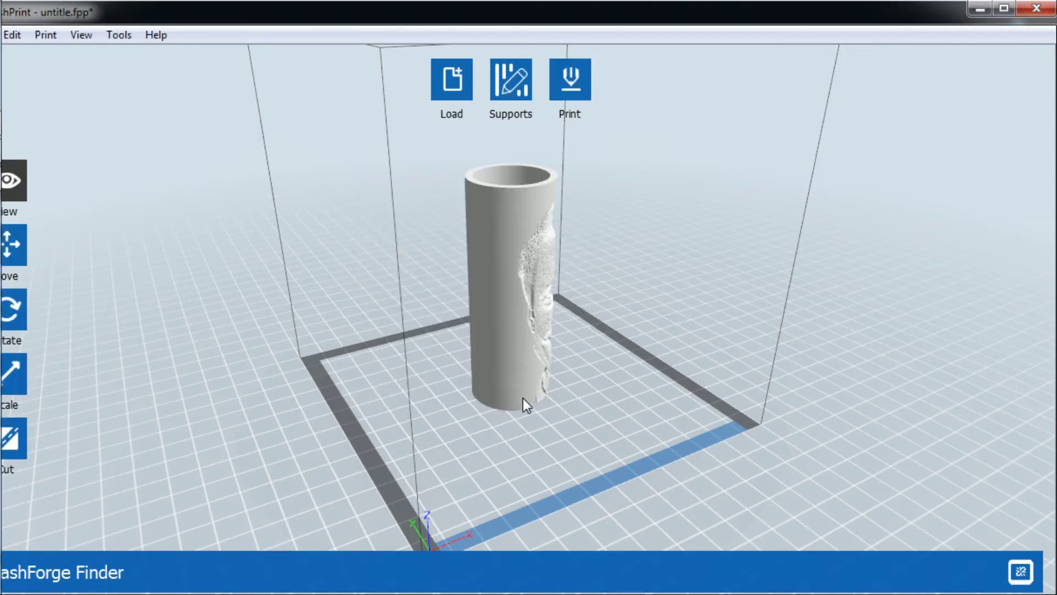
pyautogui.moveTo(524, 400); pyautogui.dragTo(647, 391)
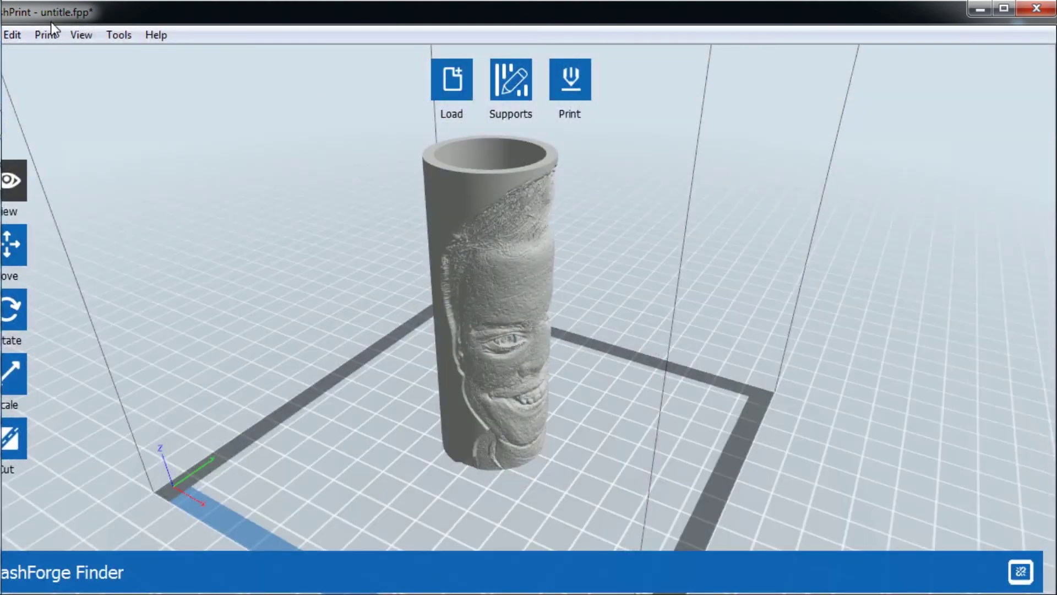
# Save the tube project as a new file, choosing the *.stl *.obj *.3mf format
pyautogui.click(13, 34)
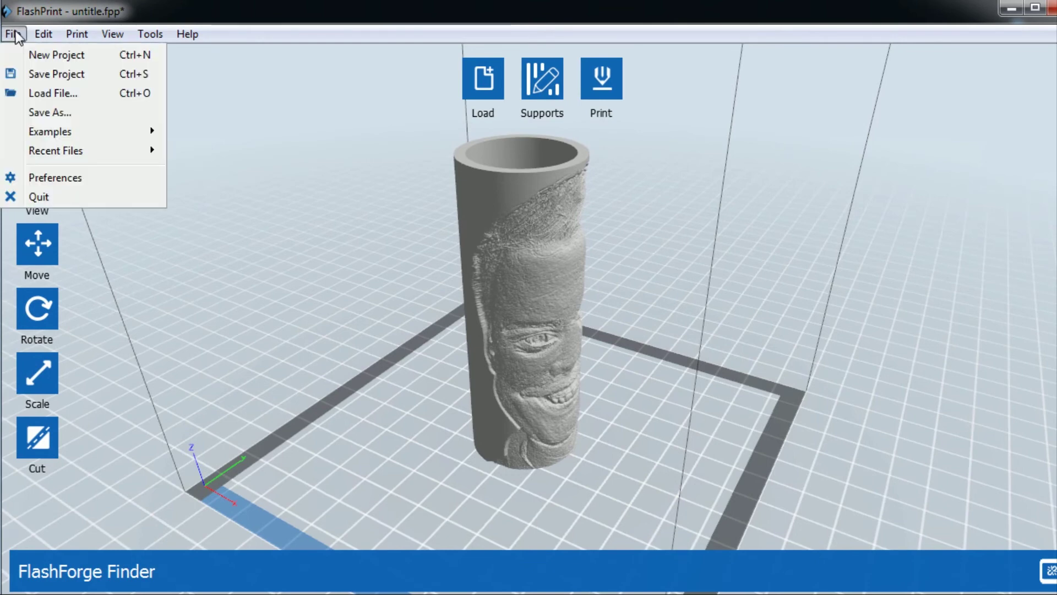
pyautogui.click(117, 115)
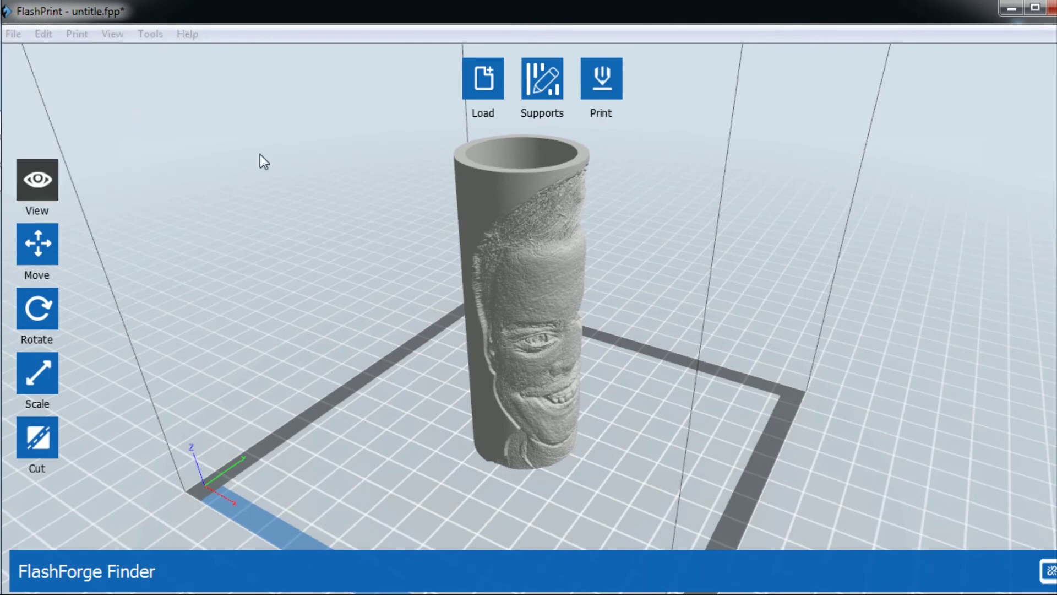
pyautogui.click(259, 434)
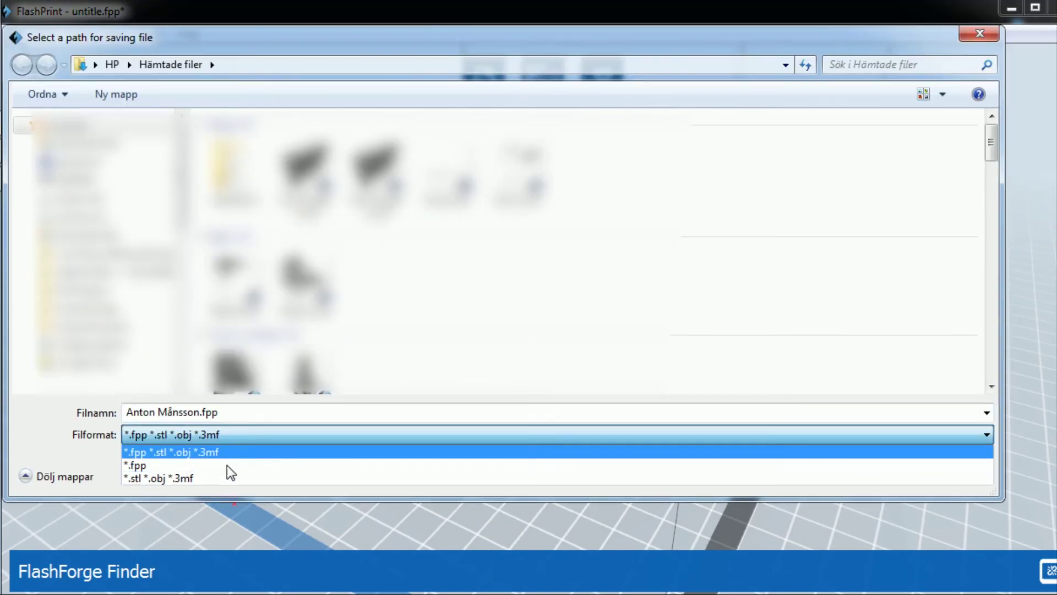